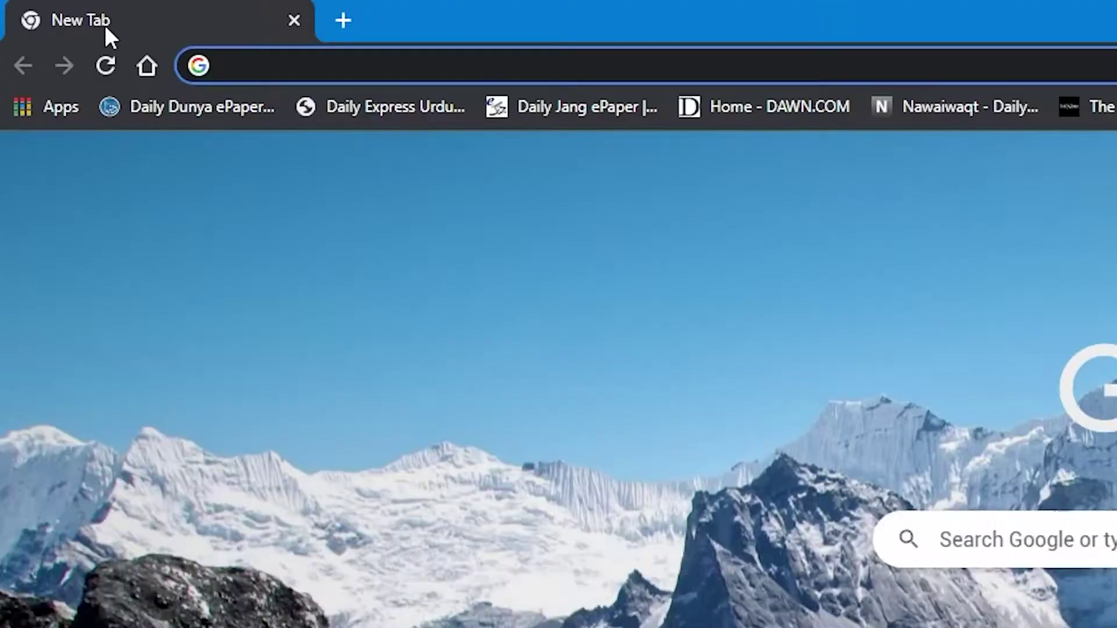
- Load the YouTube tutorial 'How to add a new Trip using WP Travel plugin?' from the pasted URL
text(https://www.youtube.com/watch?v=xQtqCclZv7A&t=1s)
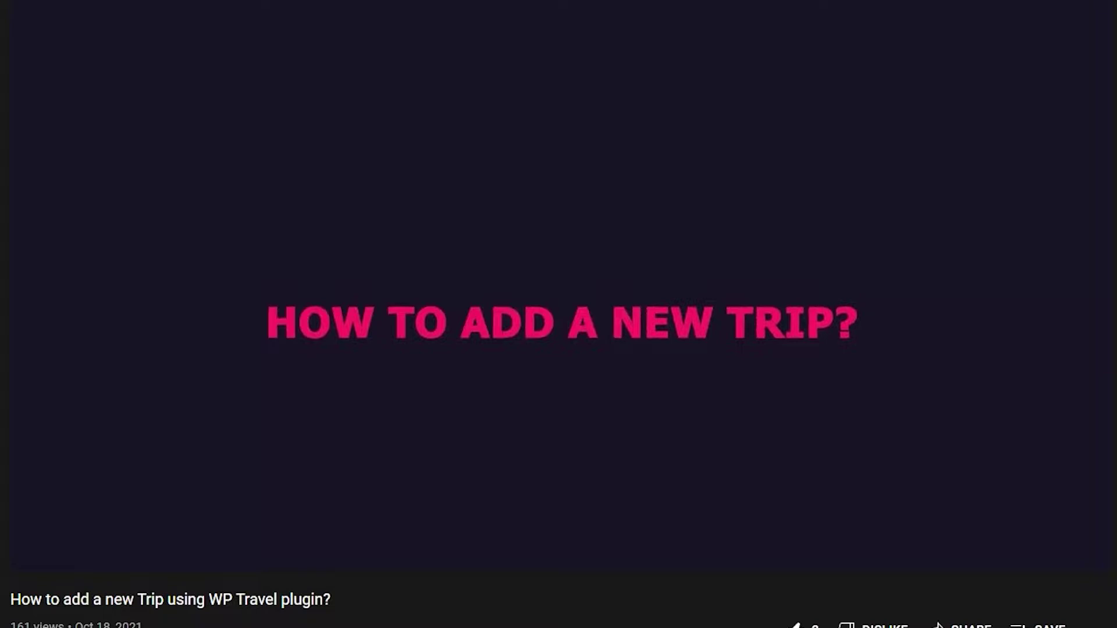
- Let the tutorial advance to the wpTravel site's WordPress Dashboard
mouse_move(68, 563)
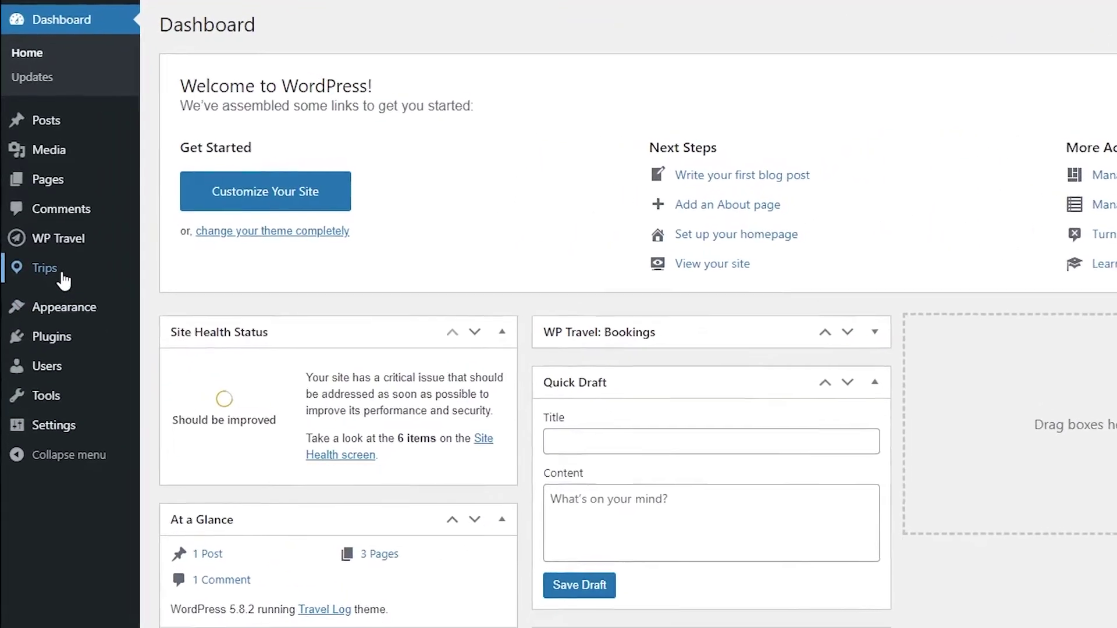
- Open Trip To Thailand from All Trips and scroll down to its Trip Options section
mouse_move(52, 216)
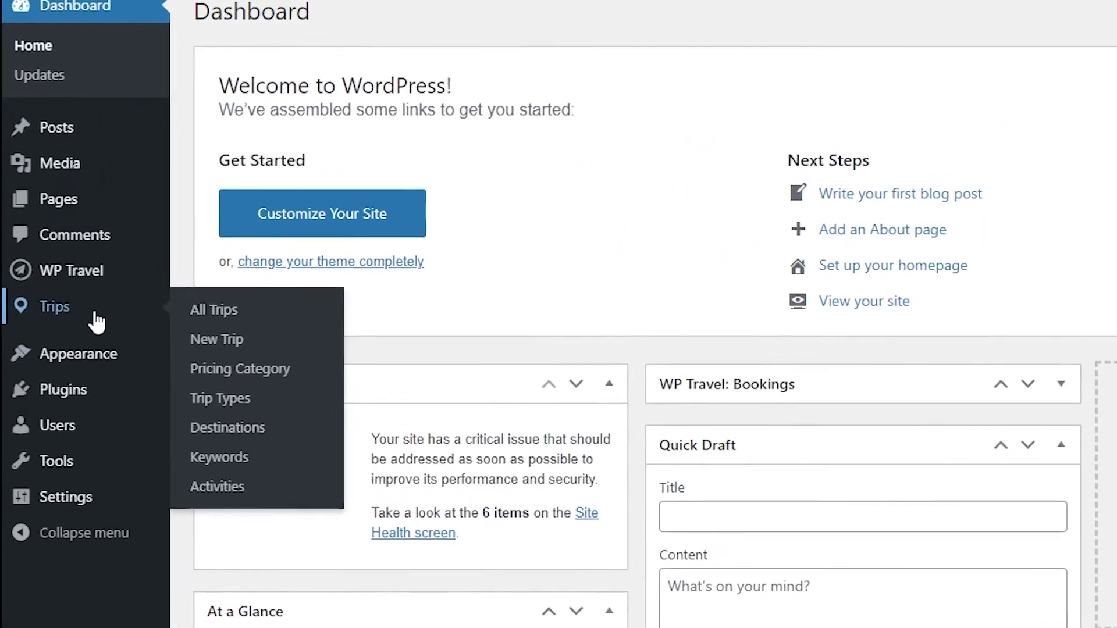
click(231, 343)
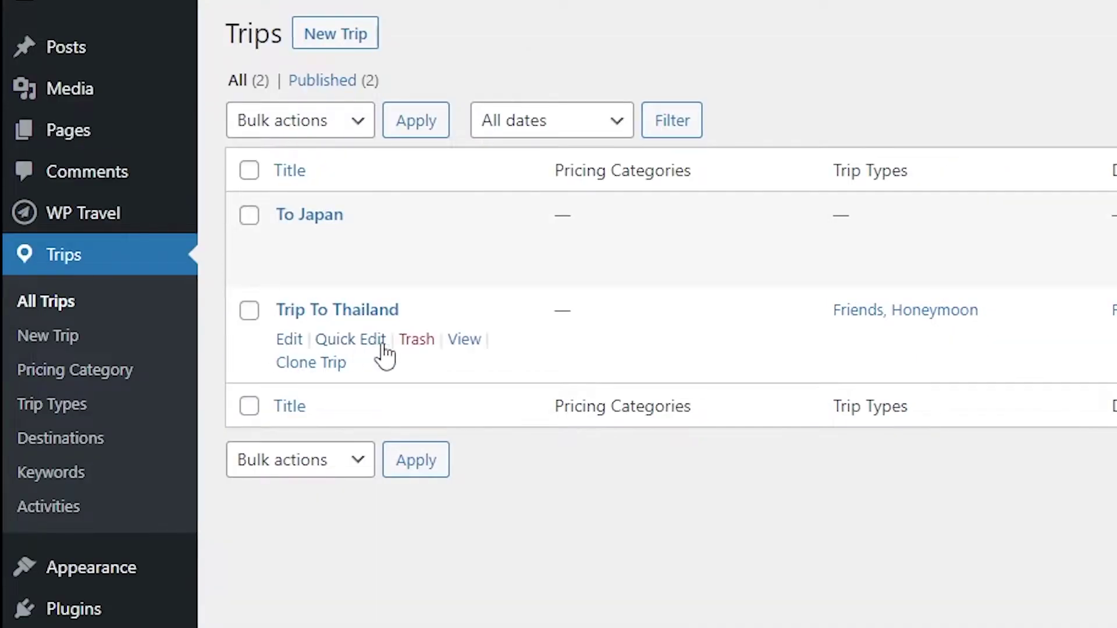
click(273, 314)
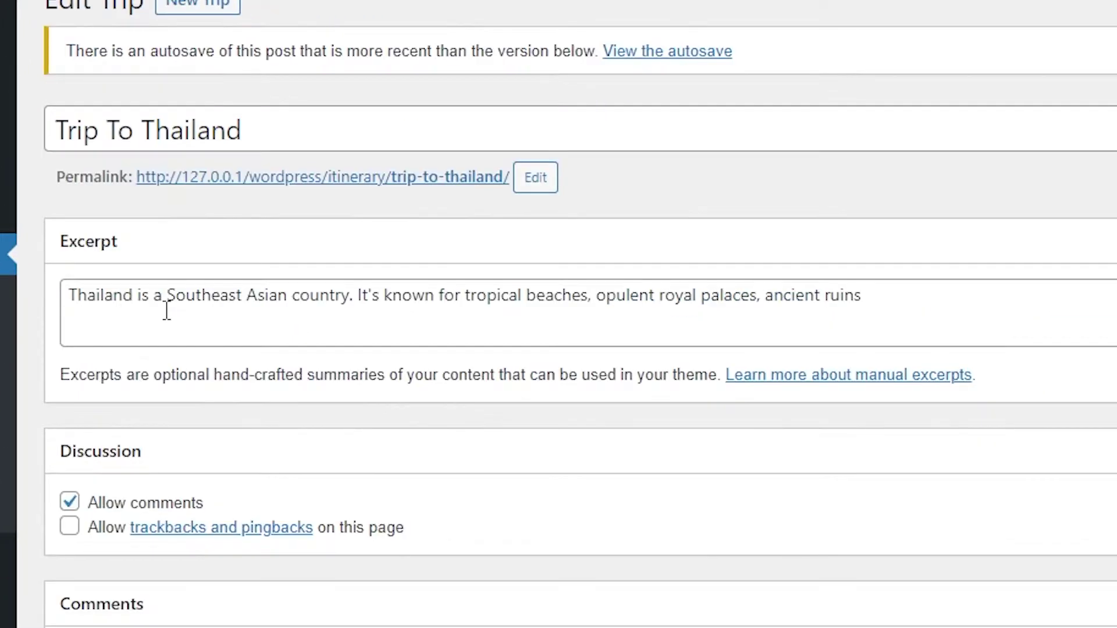
scroll(196, 409, down, 8)
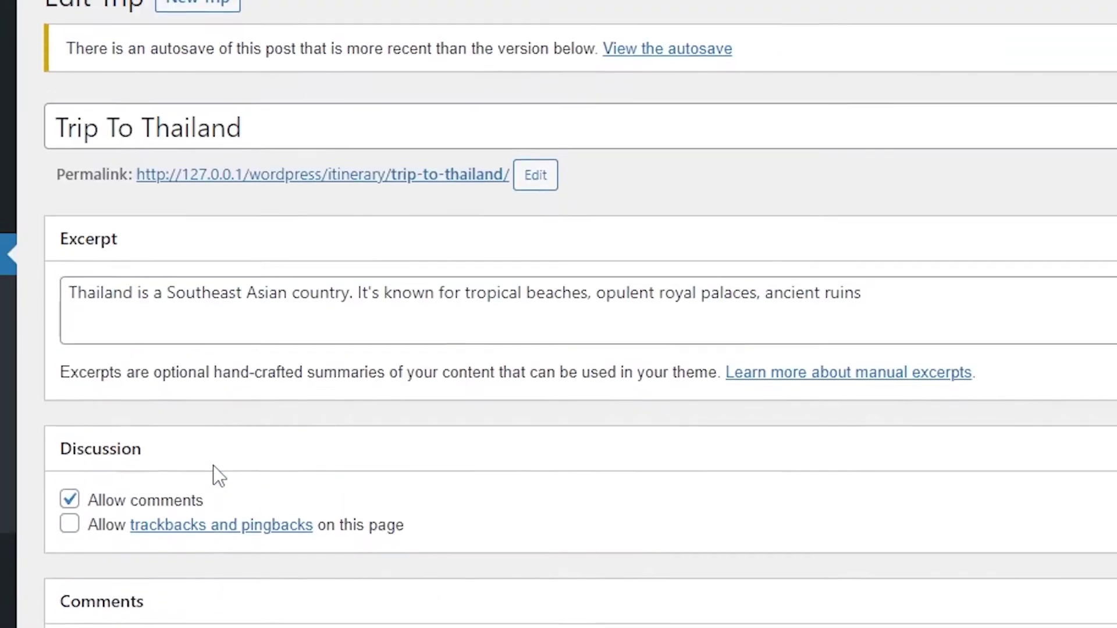
scroll(215, 465, down, 10)
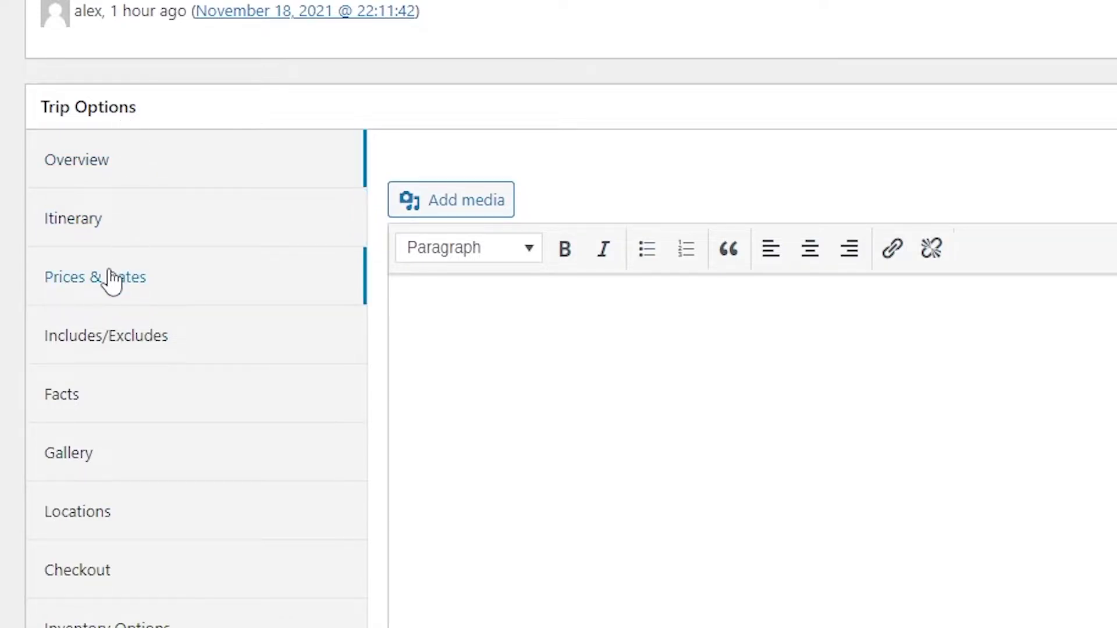
- Show Prices & Dates, keeping Multiple Pricing and the PRICE1 entry for 1 to 10 pax
click(111, 282)
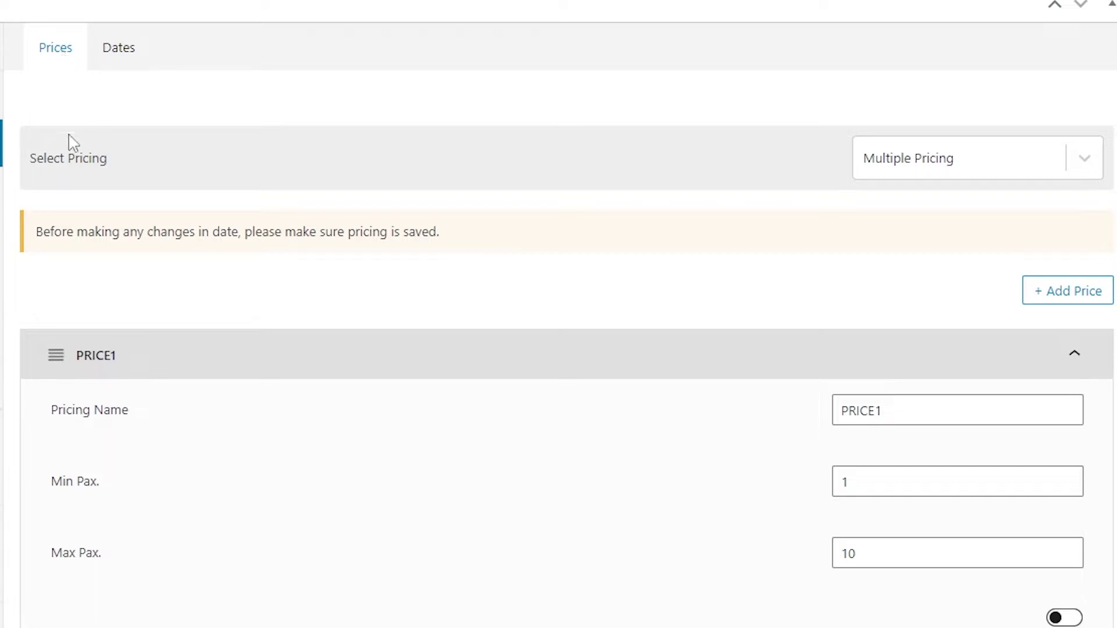
click(955, 174)
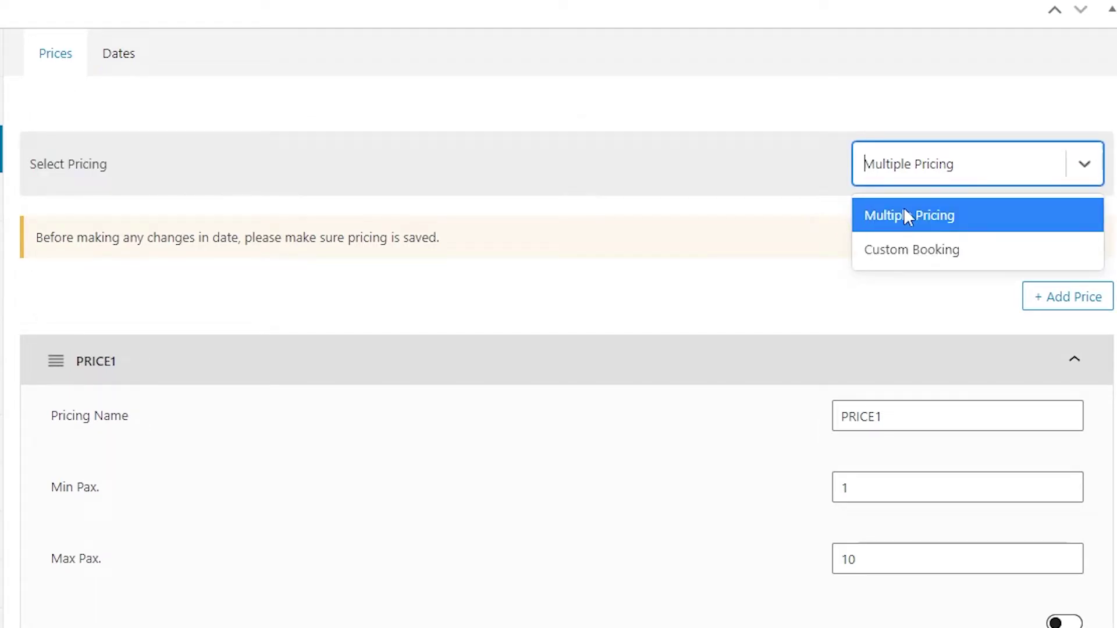
click(1101, 166)
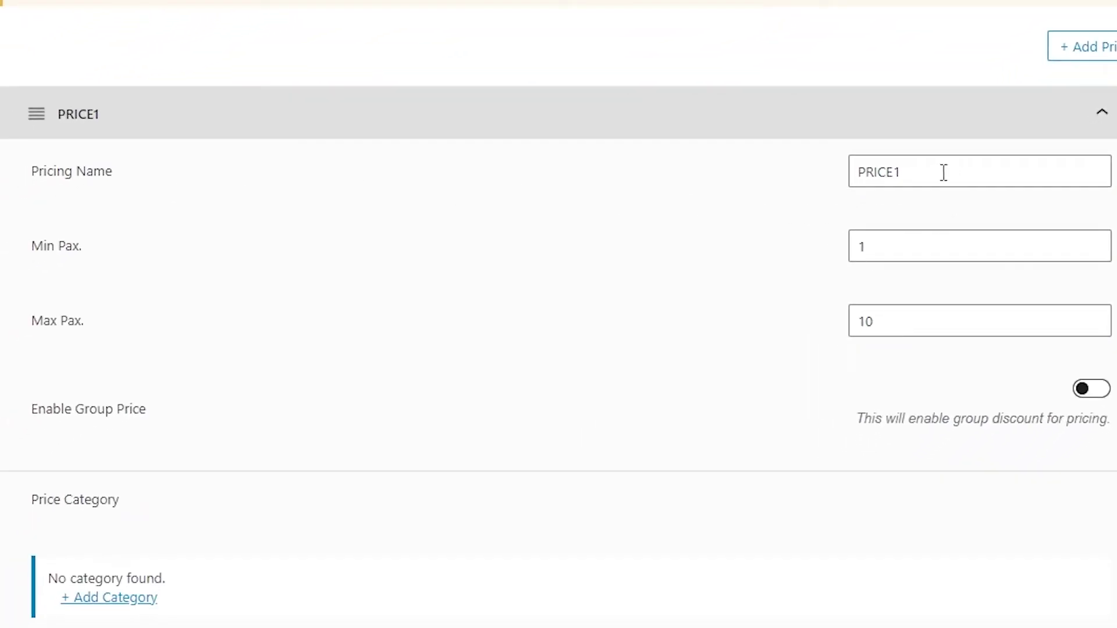
key(Tab)
key(Tab)
key(Tab)
click(814, 347)
scroll(769, 353, down, 3)
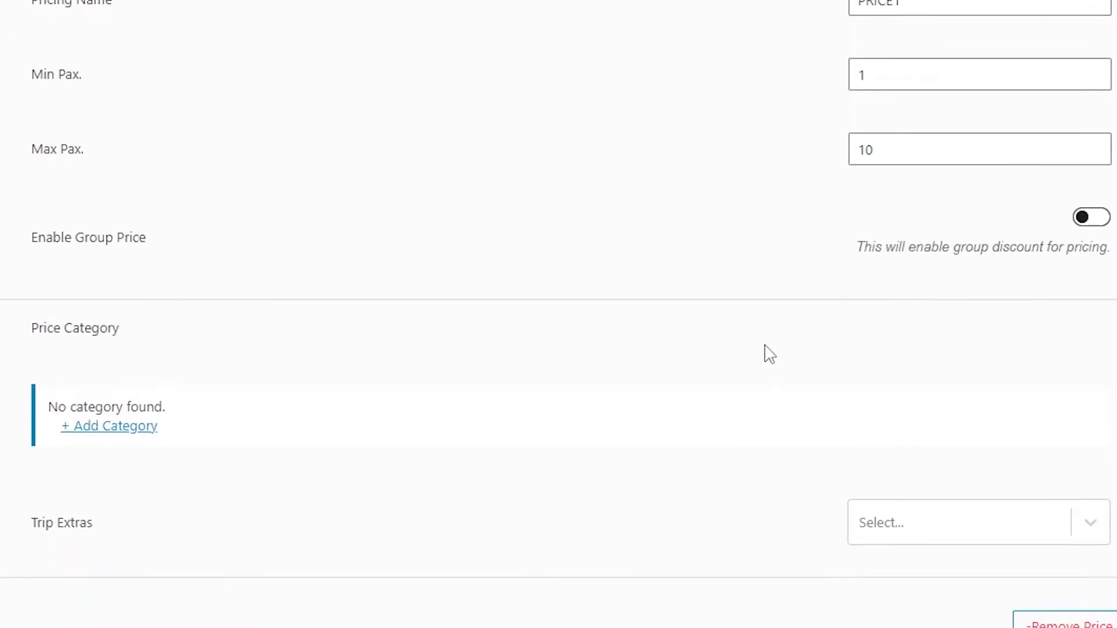
- Add an Adult price category to PRICE1 with a price of 5000
click(100, 431)
scroll(419, 423, down, 3)
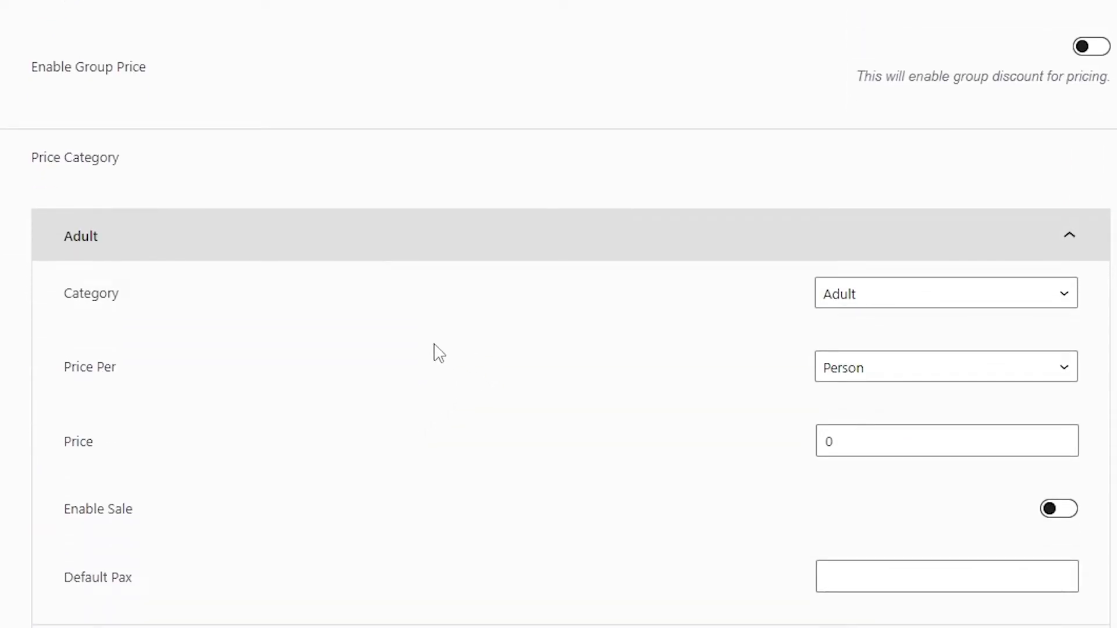
double_click(849, 451)
drag(273, 457, 44, 441)
drag(878, 447, 801, 455)
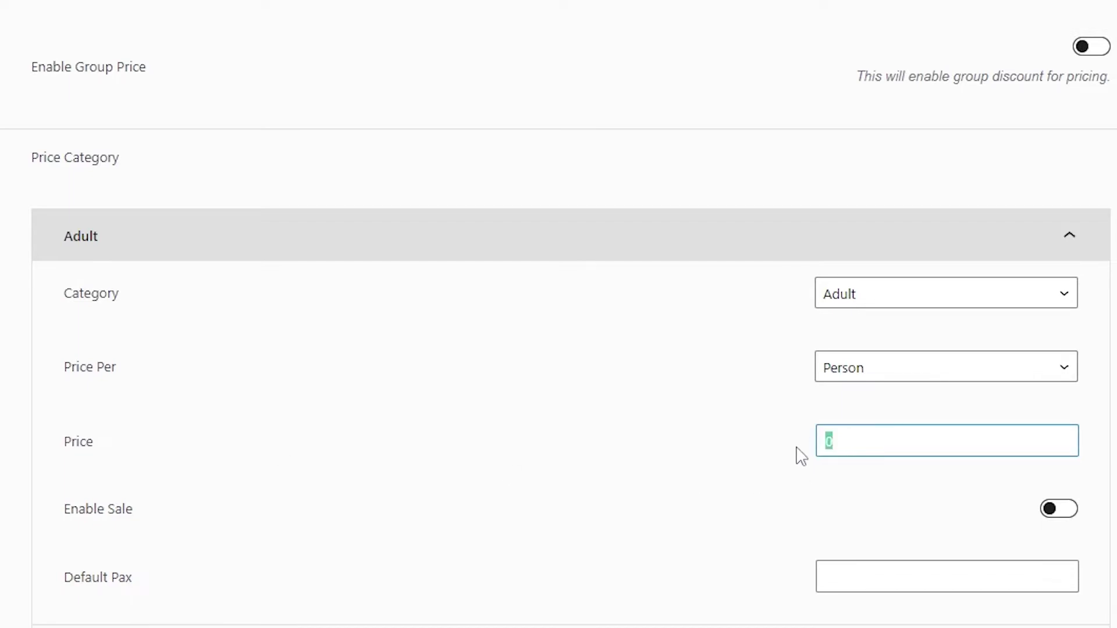
text(5000)
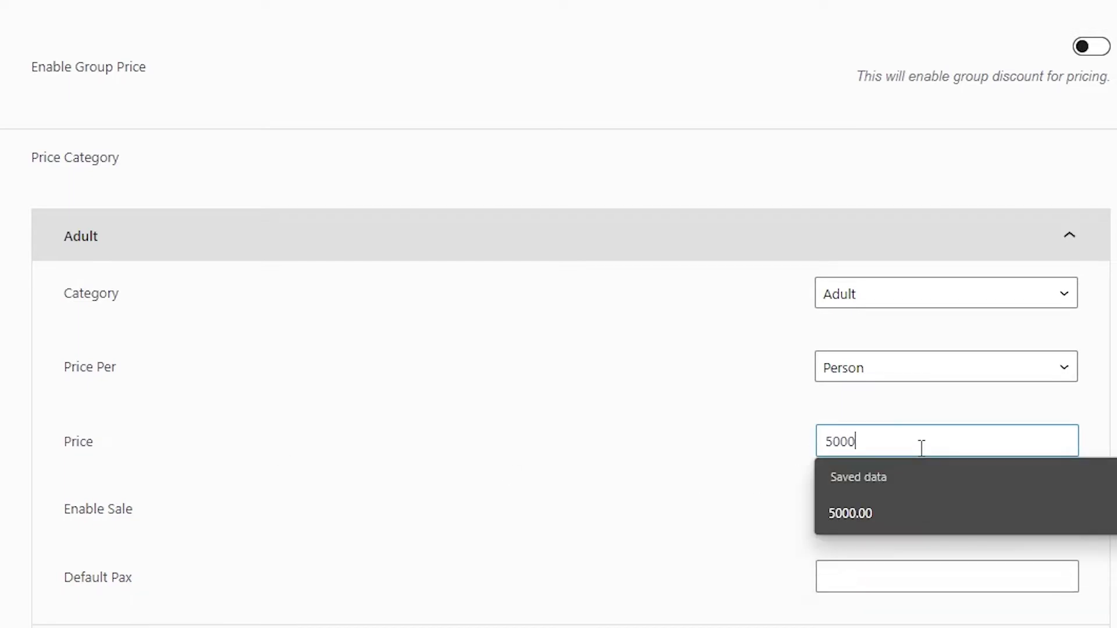
click(752, 488)
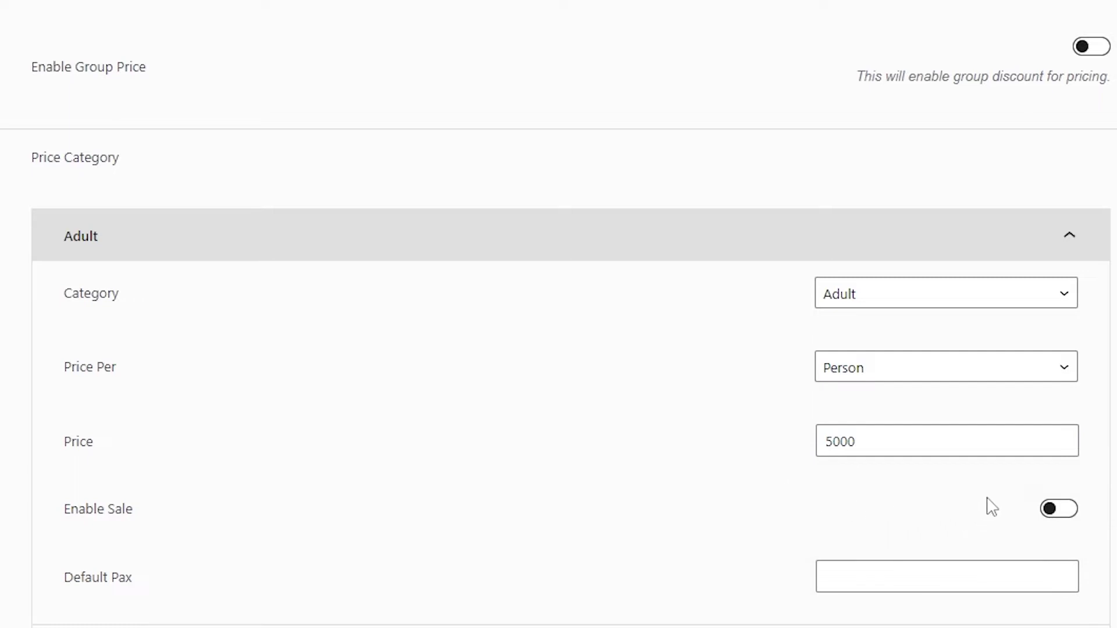
- Enable the sale for Adults with a Sale Price of 4000
click(1056, 512)
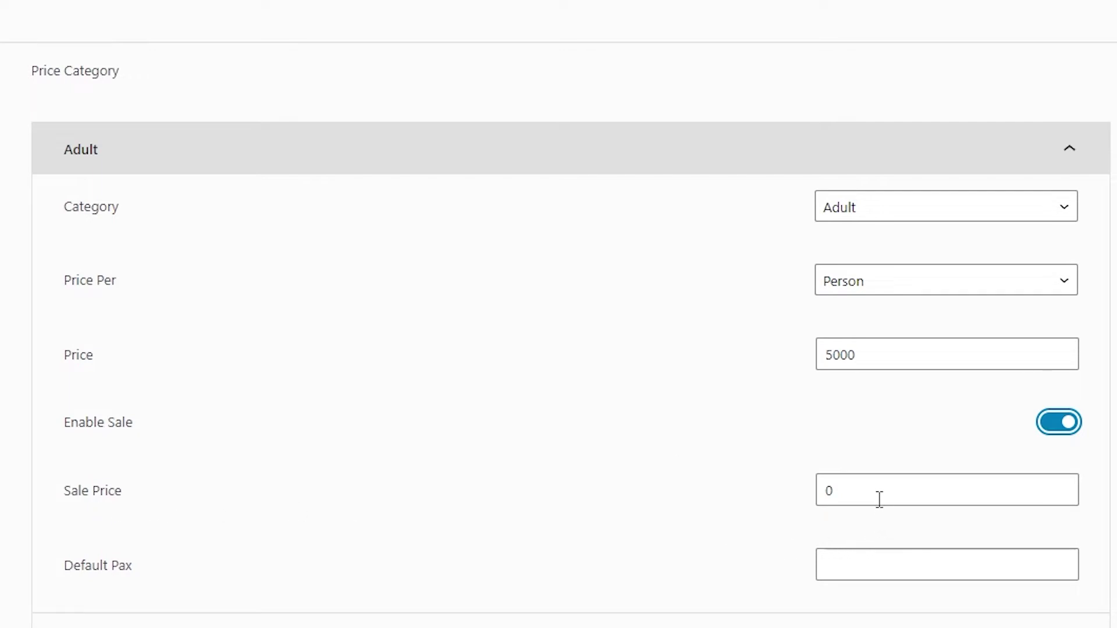
double_click(847, 323)
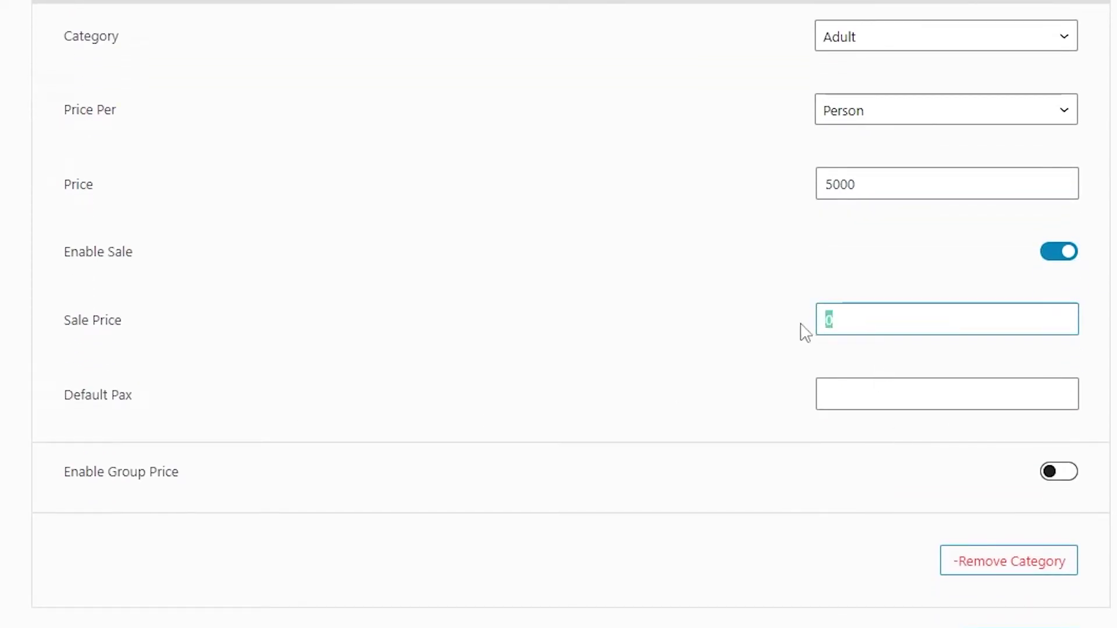
text(4000)
click(806, 333)
double_click(867, 322)
click(800, 338)
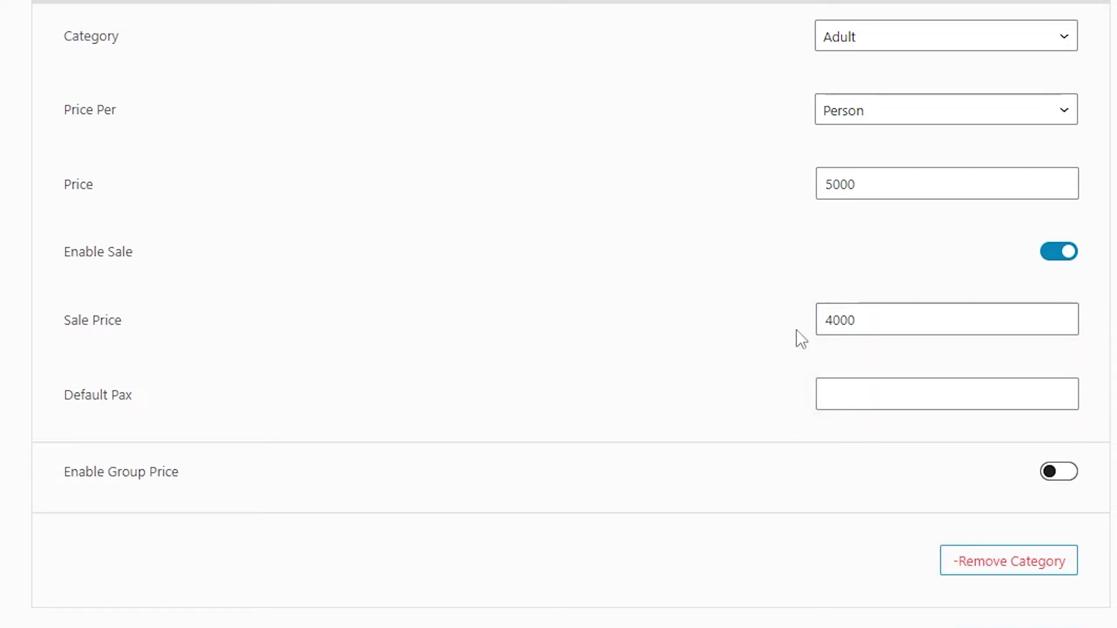
- Highlight the 5000 regular price and the 4000 sale price to verify them
double_click(913, 175)
scroll(793, 282, up, 1)
click(777, 292)
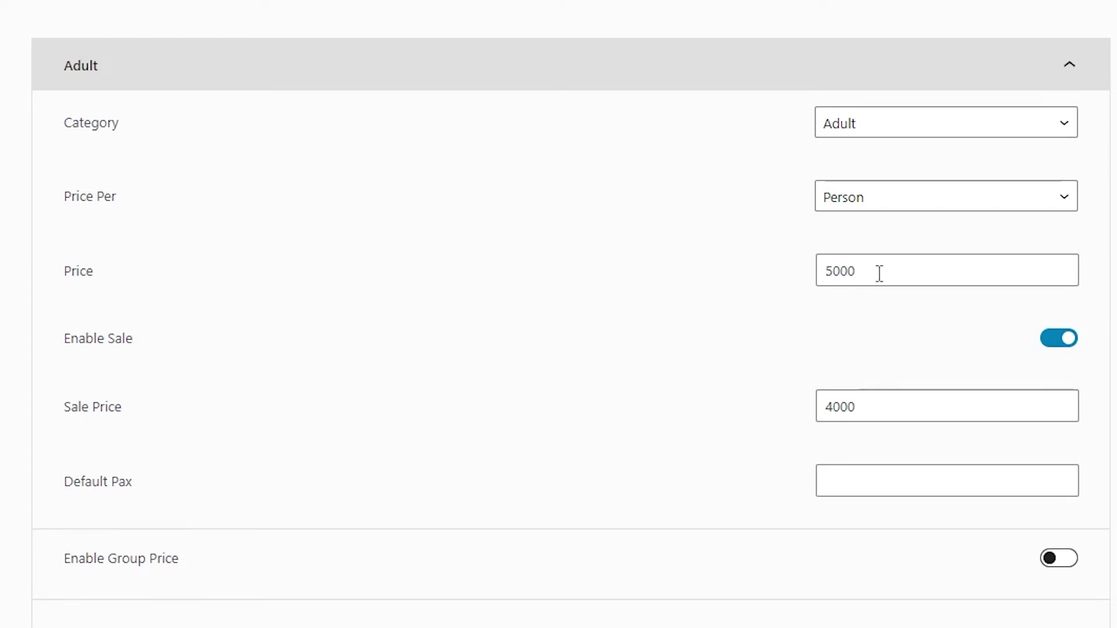
double_click(841, 405)
click(730, 431)
- Scroll back up and load Trip To Thailand's public page
scroll(735, 481, down, 10)
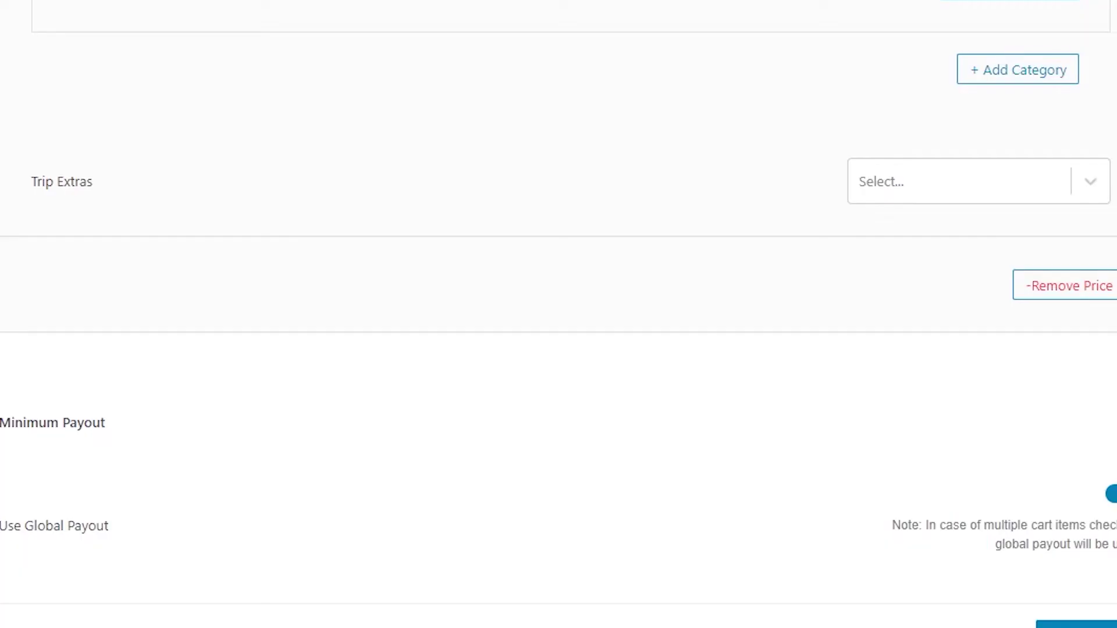
scroll(1104, 606, up, 15)
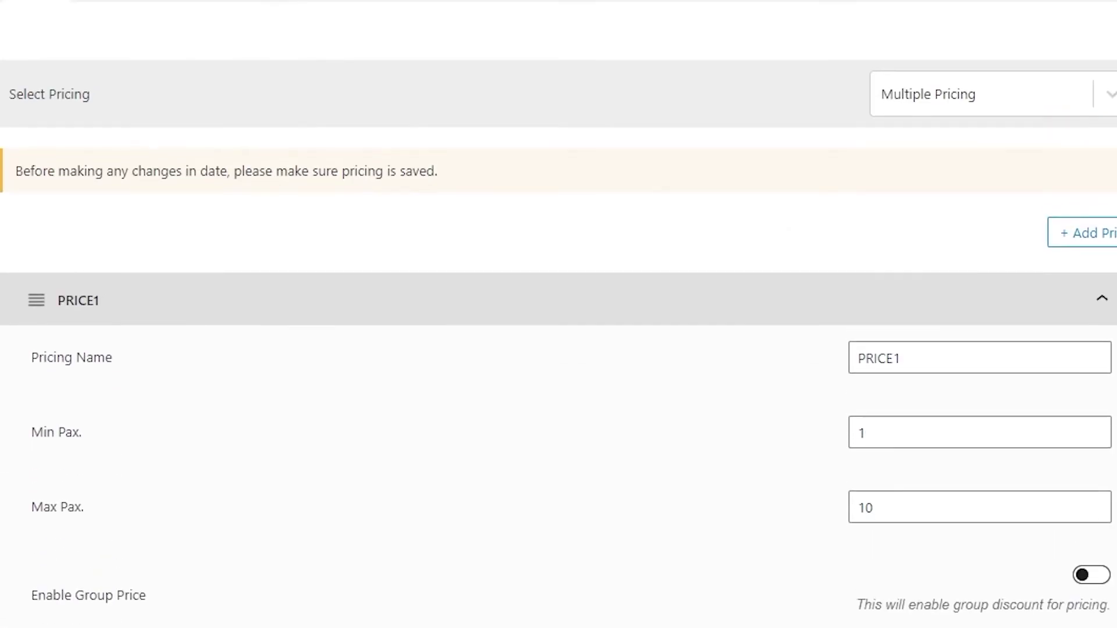
scroll(558, 314, up, 4)
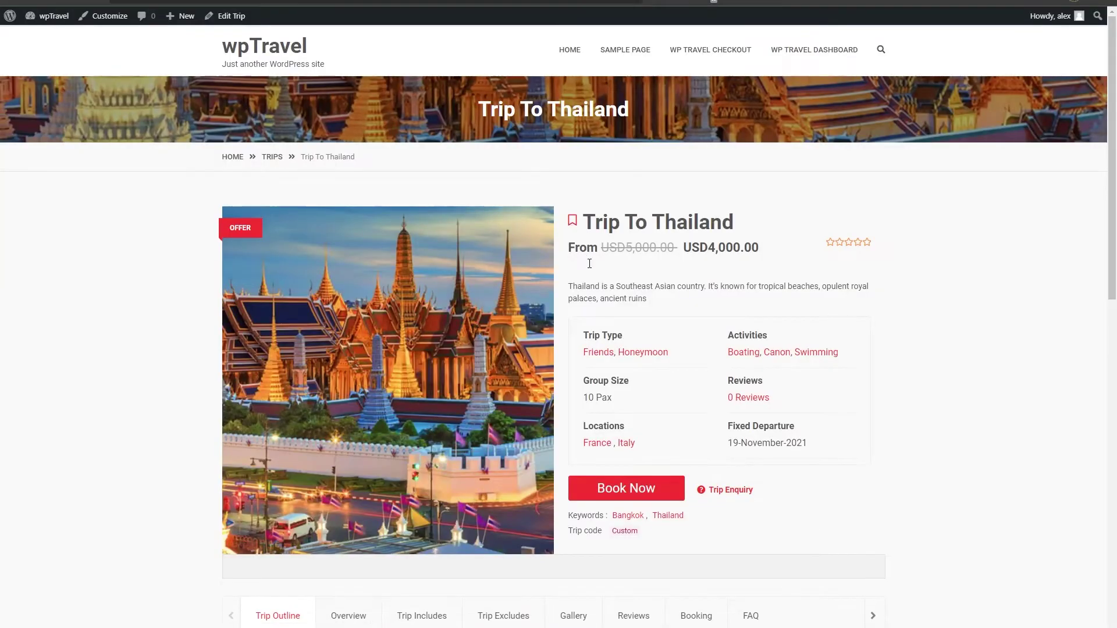
key(F5)
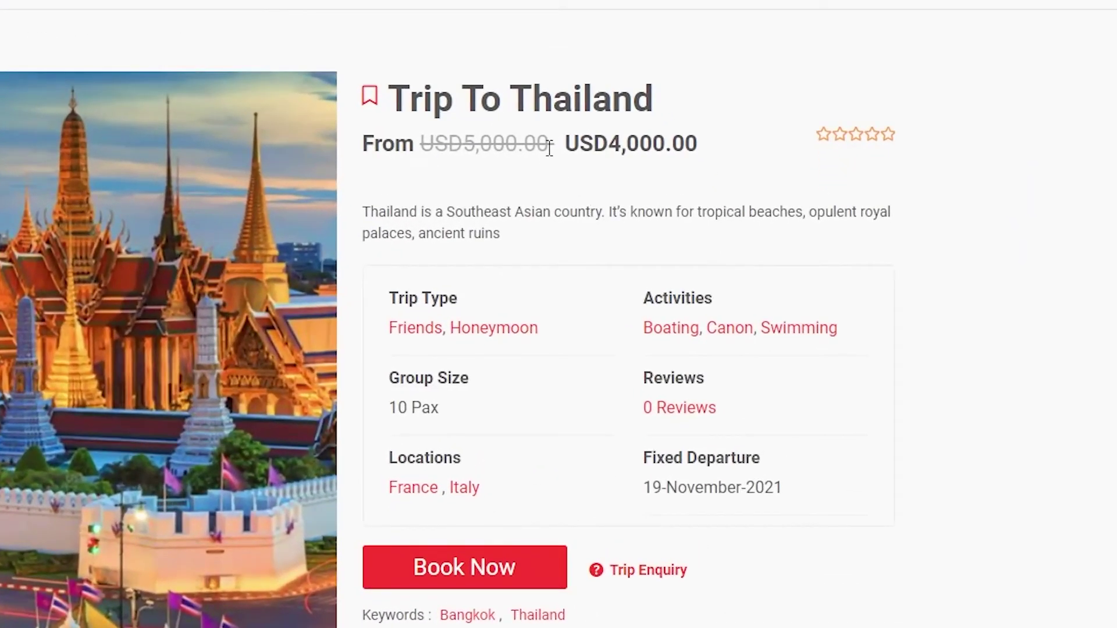
- Highlight the struck-through USD5,000.00 and the USD4,000.00 sale price on the trip page
drag(617, 200, 556, 201)
drag(469, 146, 472, 147)
click(541, 185)
drag(702, 152, 609, 142)
click(675, 185)
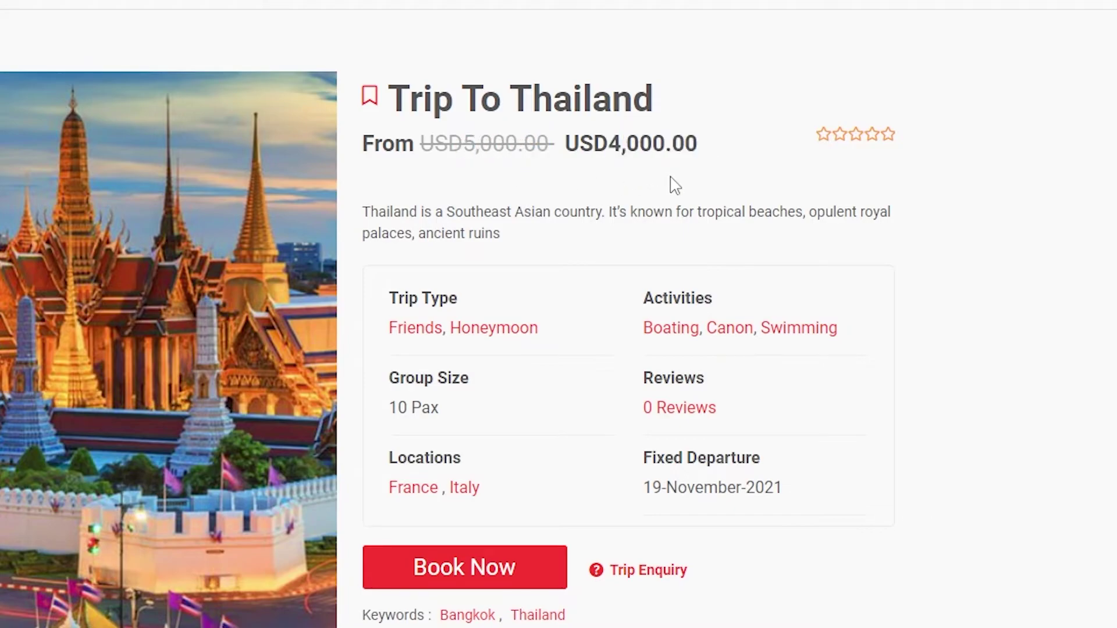